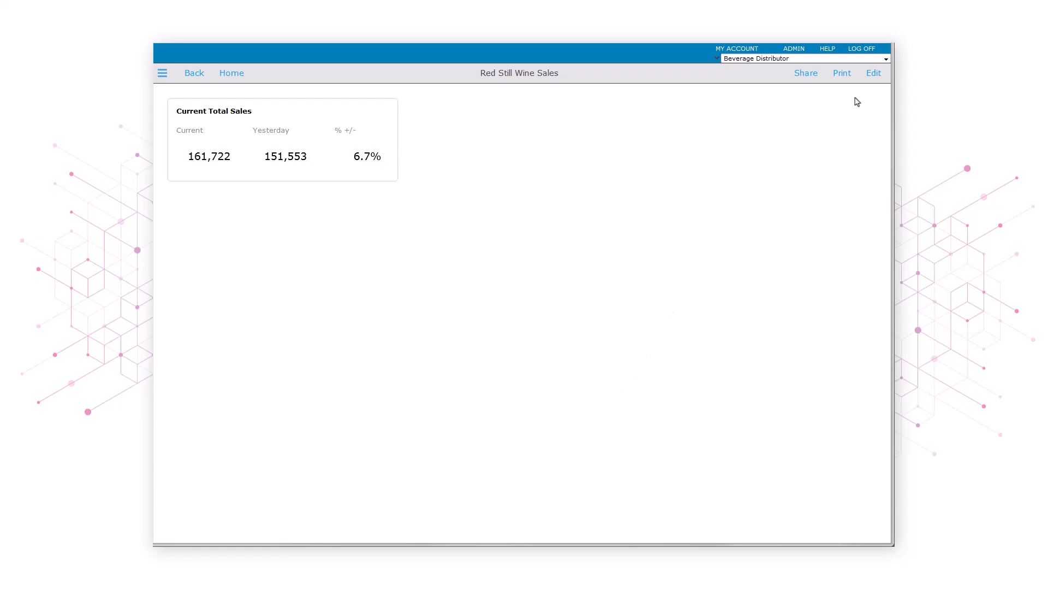
Step: Open the Red Still Wine Sales page for editing and add a Measure Factory Stamp portlet
{"action": "left_click", "coordinate": [874, 75]}
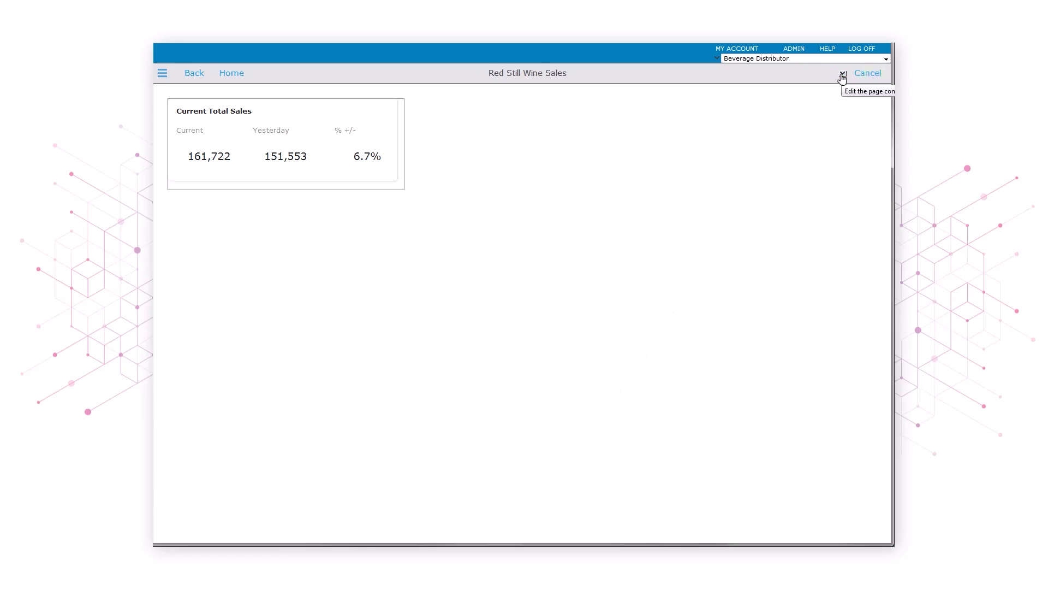
{"action": "left_click", "coordinate": [842, 73]}
{"action": "left_click", "coordinate": [865, 134]}
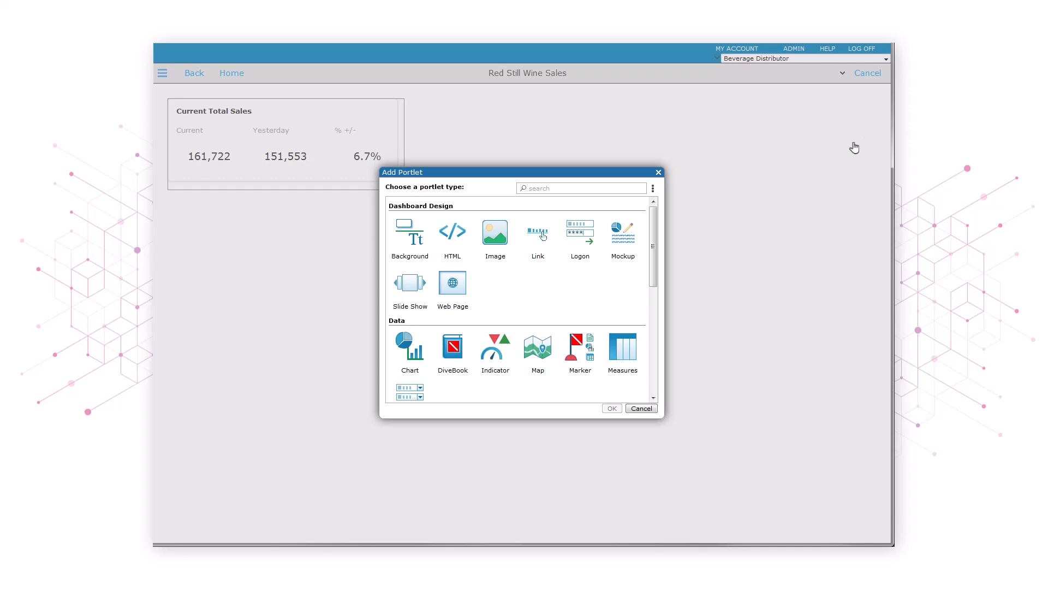
{"action": "left_click", "coordinate": [654, 283]}
{"action": "left_click_drag", "start_coordinate": [654, 282], "coordinate": [668, 385]}
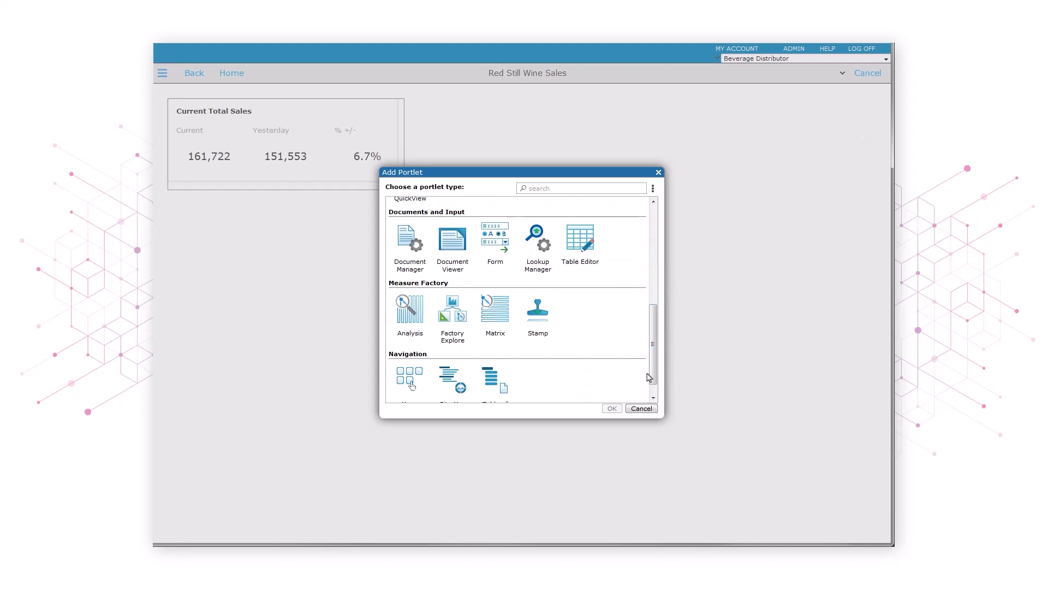
{"action": "double_click", "coordinate": [540, 320]}
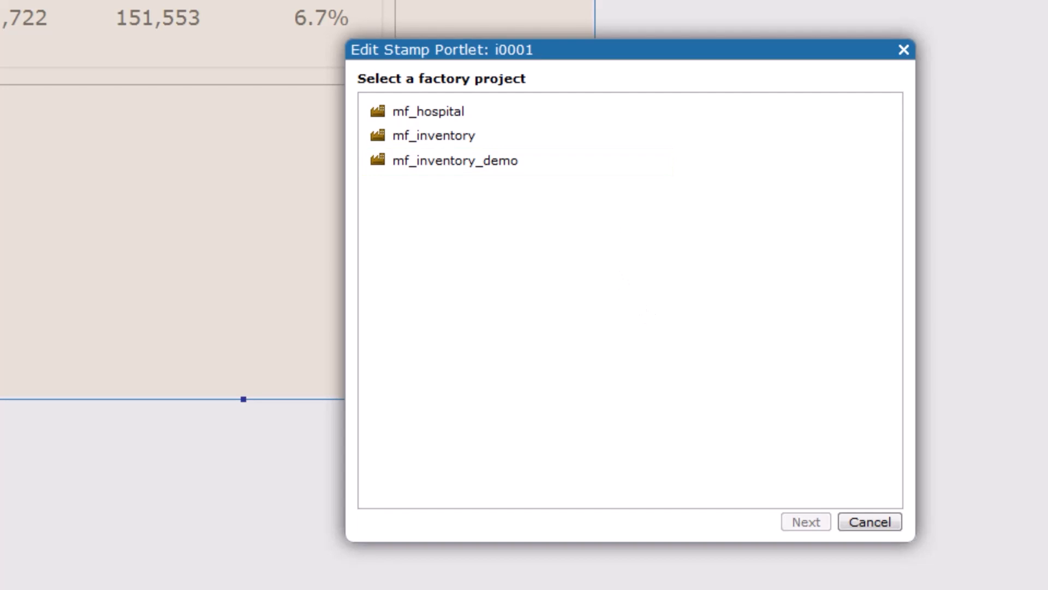
Step: Configure the new stamp with project mf_inventory_demo, type Current Today and value Total Red Still Wine Sales
{"action": "left_click", "coordinate": [589, 166]}
{"action": "left_click", "coordinate": [589, 167]}
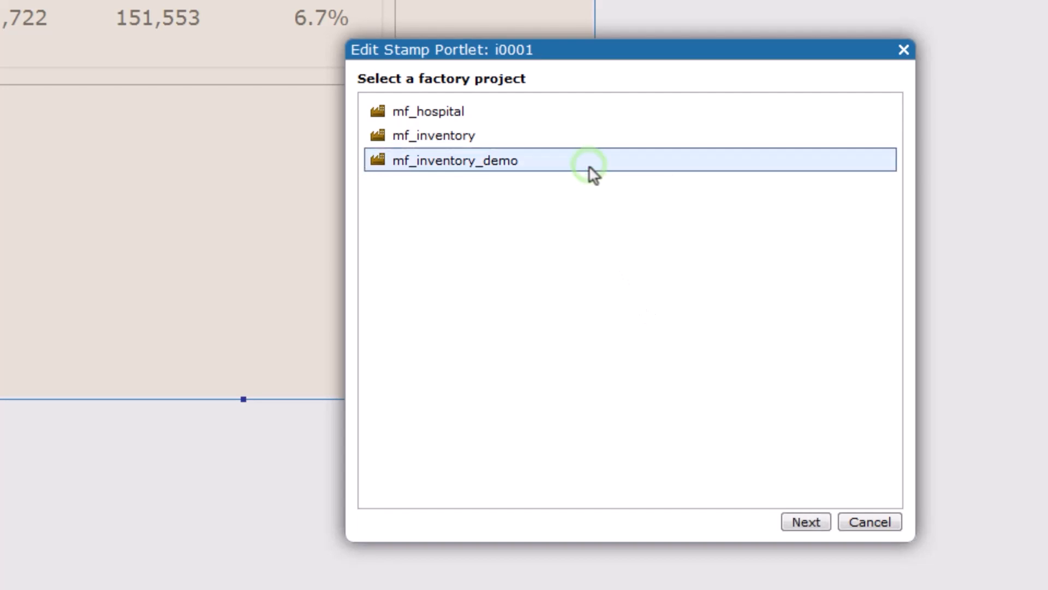
{"action": "left_click", "coordinate": [809, 524]}
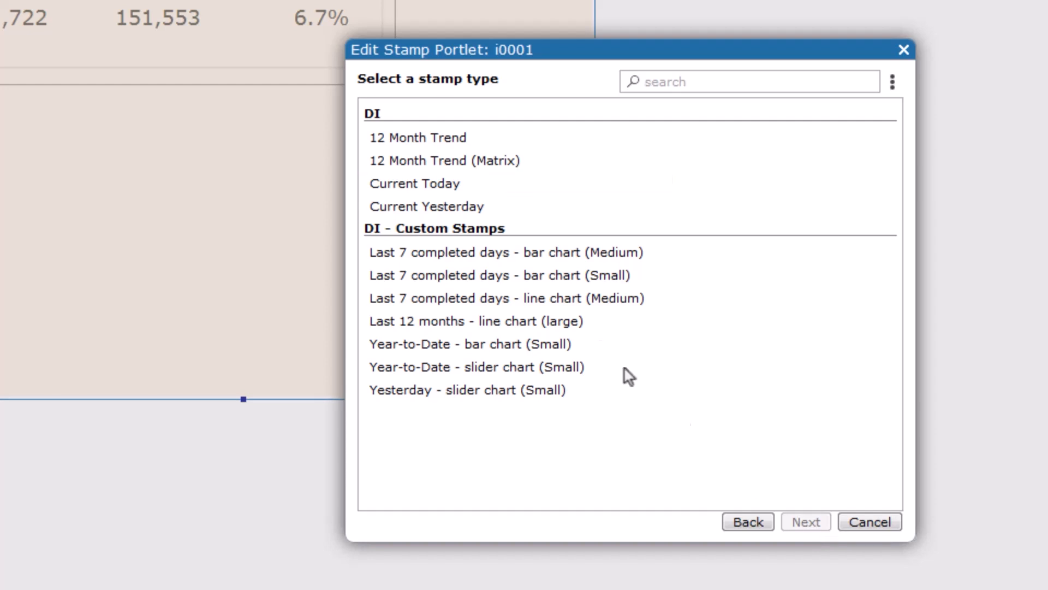
{"action": "left_click", "coordinate": [497, 187]}
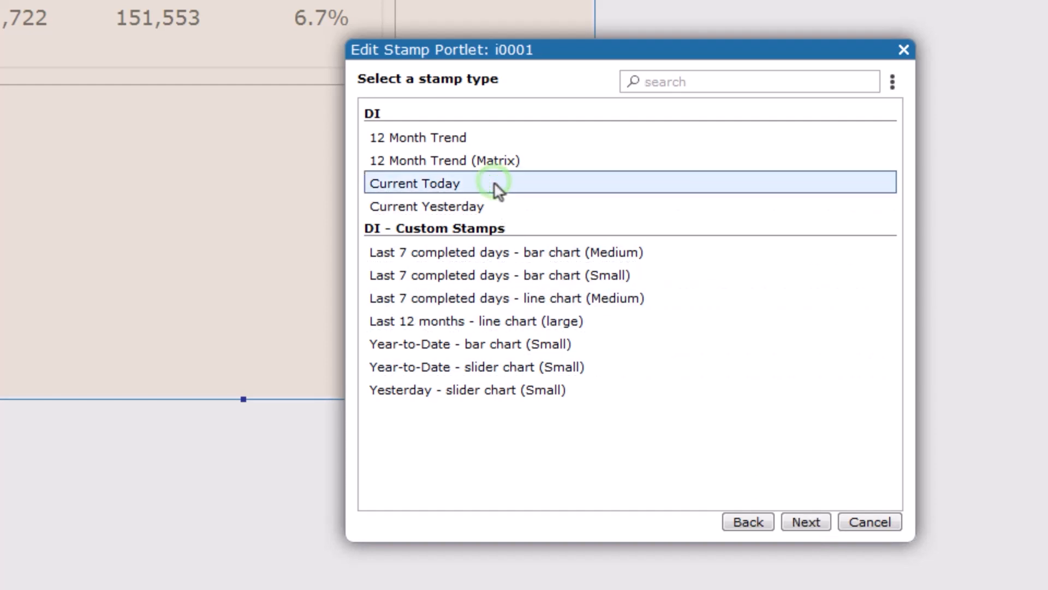
{"action": "left_click", "coordinate": [805, 522]}
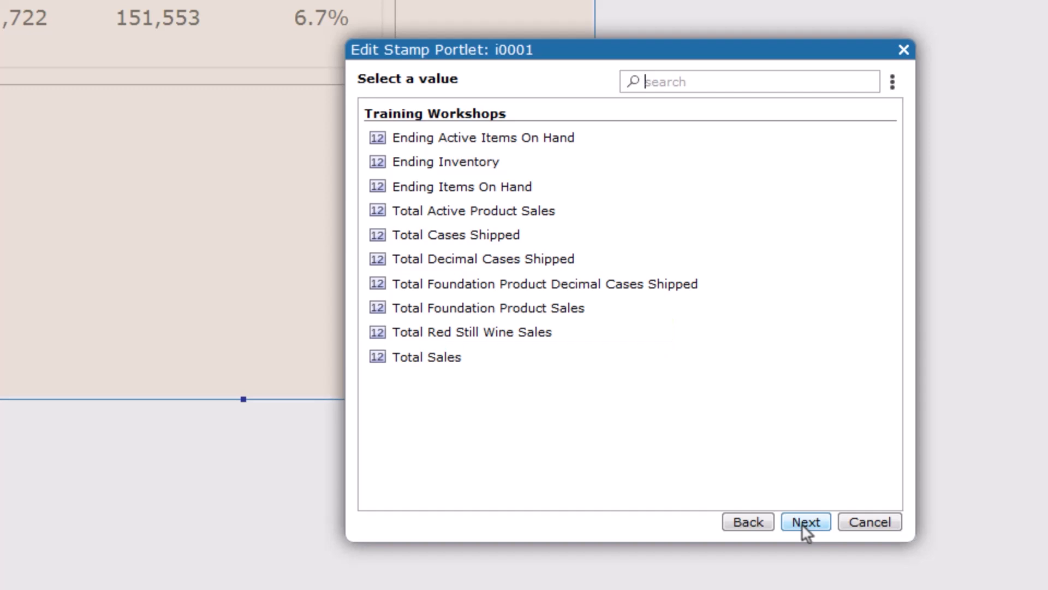
{"action": "left_click", "coordinate": [599, 334]}
{"action": "left_click", "coordinate": [595, 330]}
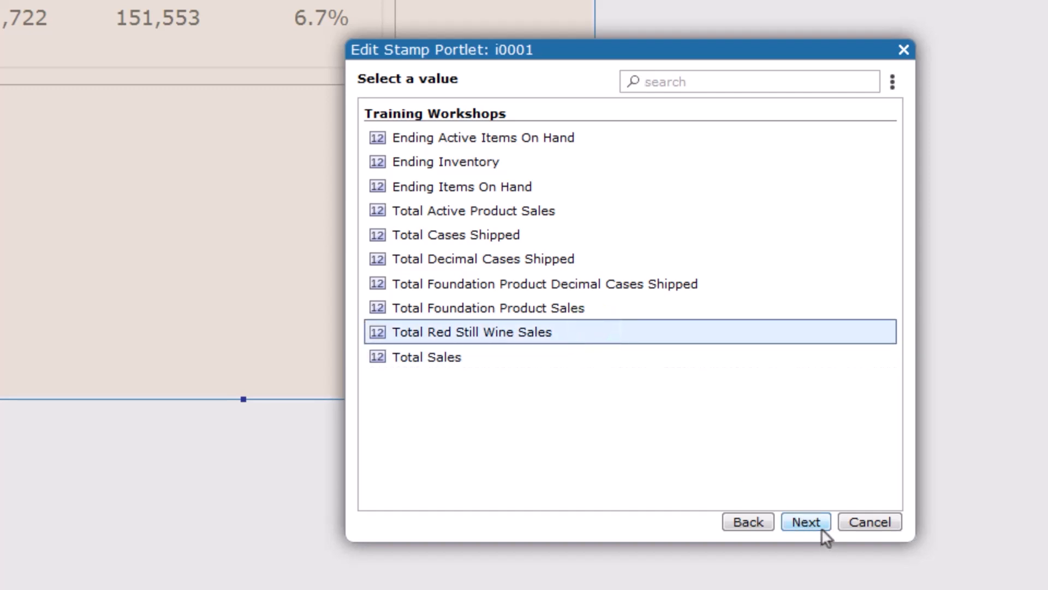
{"action": "left_click", "coordinate": [807, 522]}
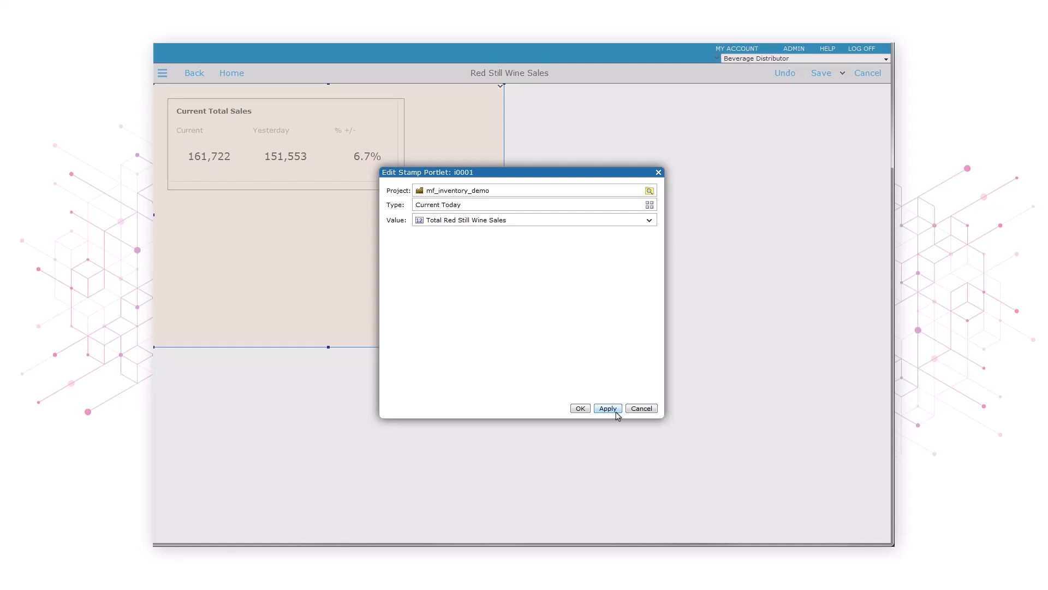
{"action": "left_click", "coordinate": [615, 412]}
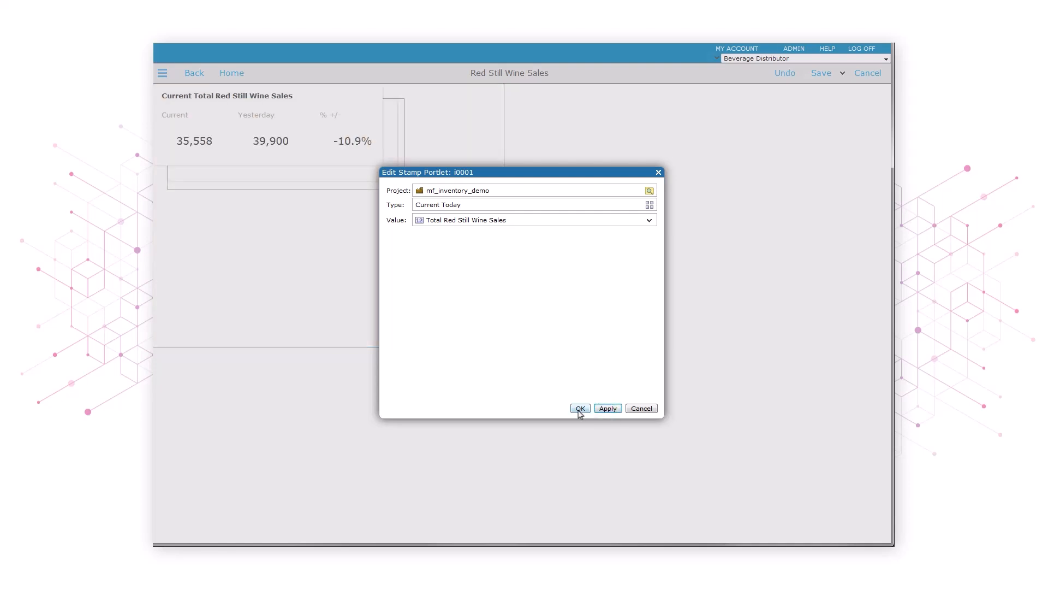
{"action": "left_click", "coordinate": [580, 410]}
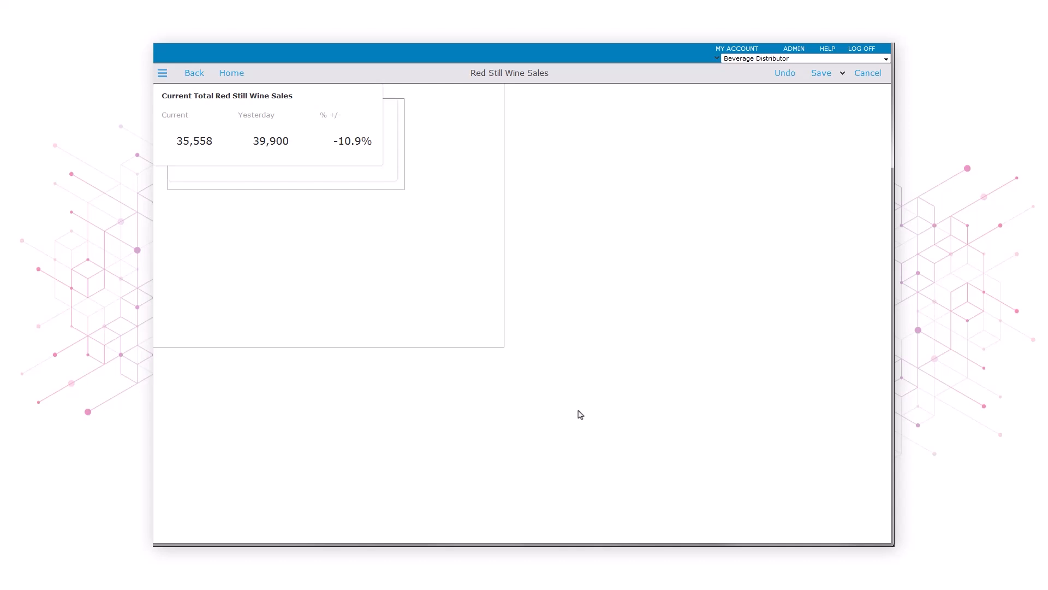
Step: Shrink the Current Total Red Still Wine Sales portlet to fit its content and place it directly right of Current Total Sales
{"action": "left_click", "coordinate": [430, 272]}
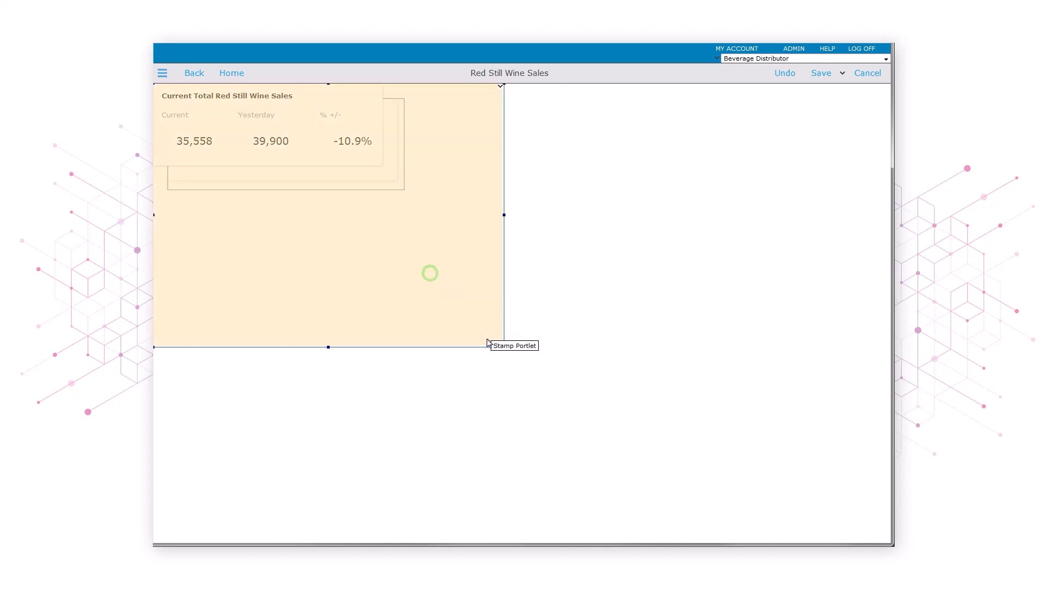
{"action": "left_click_drag", "start_coordinate": [503, 345], "coordinate": [606, 161]}
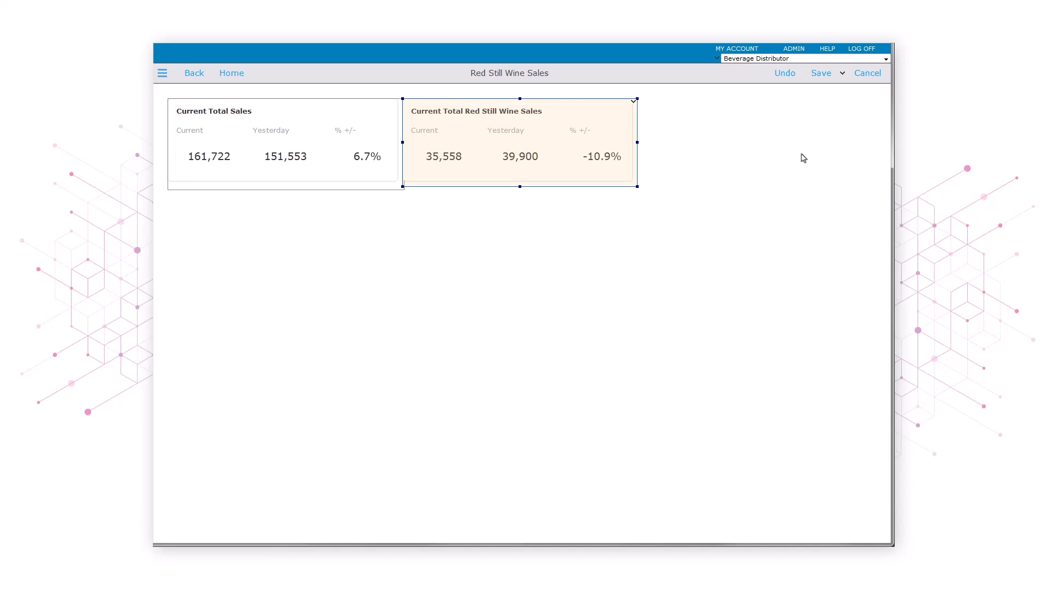
Step: Add another Measure Factory Stamp portlet to the page
{"action": "left_click", "coordinate": [843, 72]}
{"action": "left_click", "coordinate": [860, 135]}
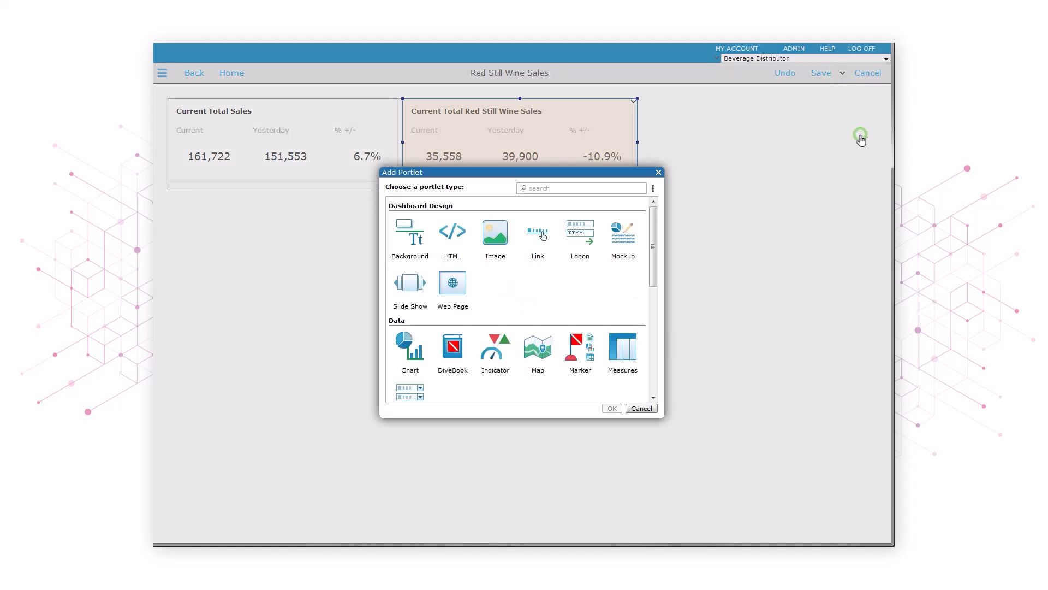
{"action": "left_click_drag", "start_coordinate": [654, 264], "coordinate": [656, 365]}
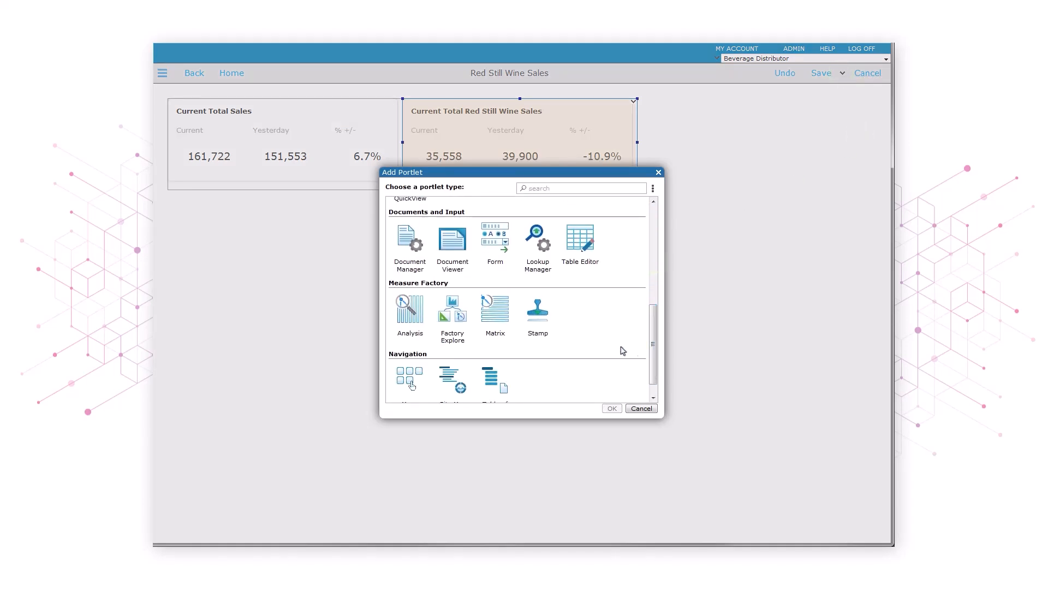
{"action": "double_click", "coordinate": [536, 313]}
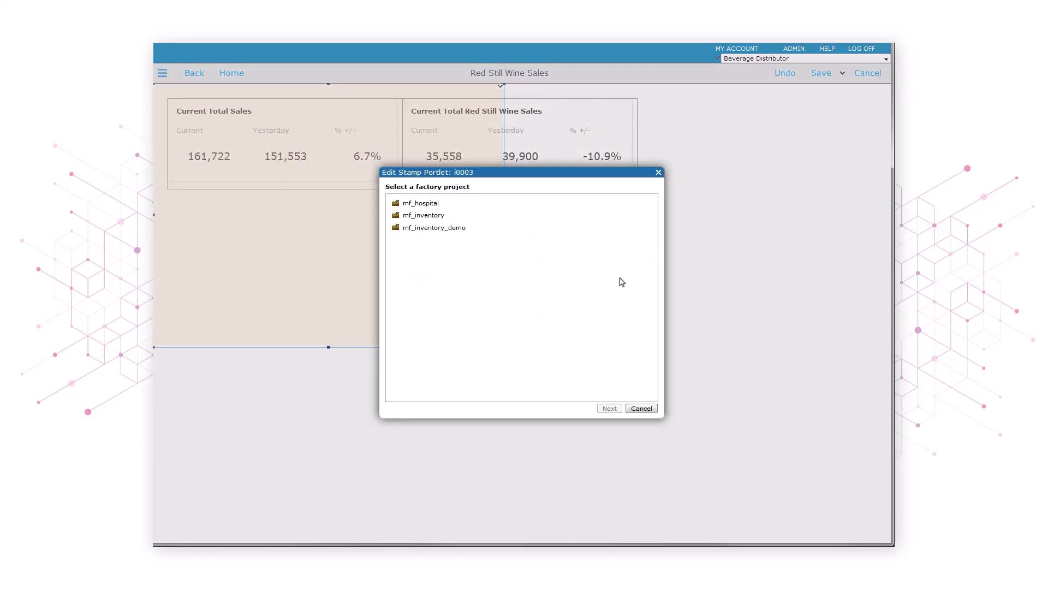
Step: Configure this stamp with project mf_inventory_demo, type Current Today and value Total Foundation Product Sales
{"action": "left_click", "coordinate": [625, 228]}
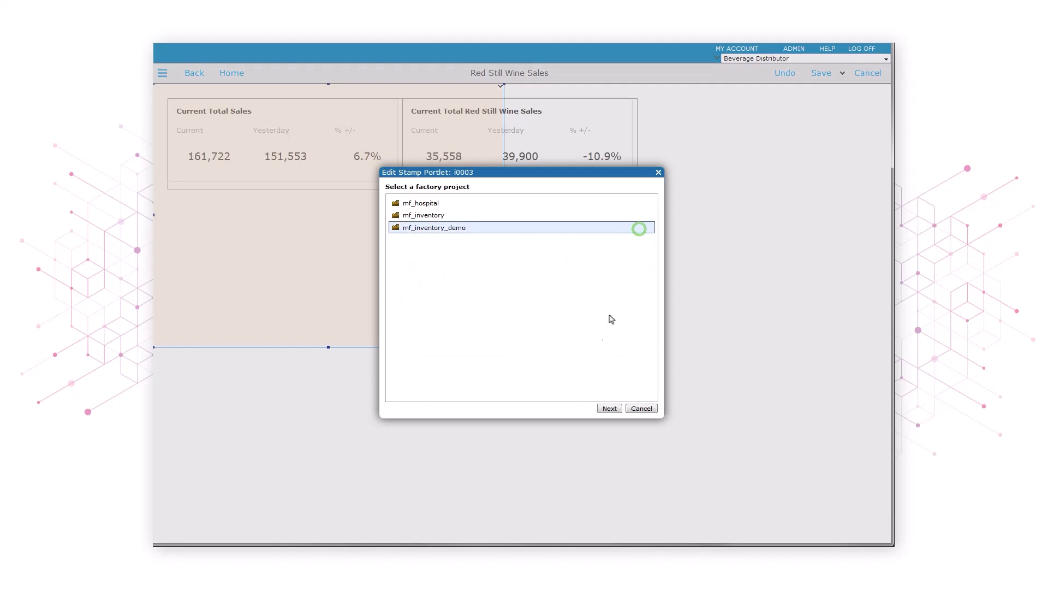
{"action": "left_click", "coordinate": [609, 409]}
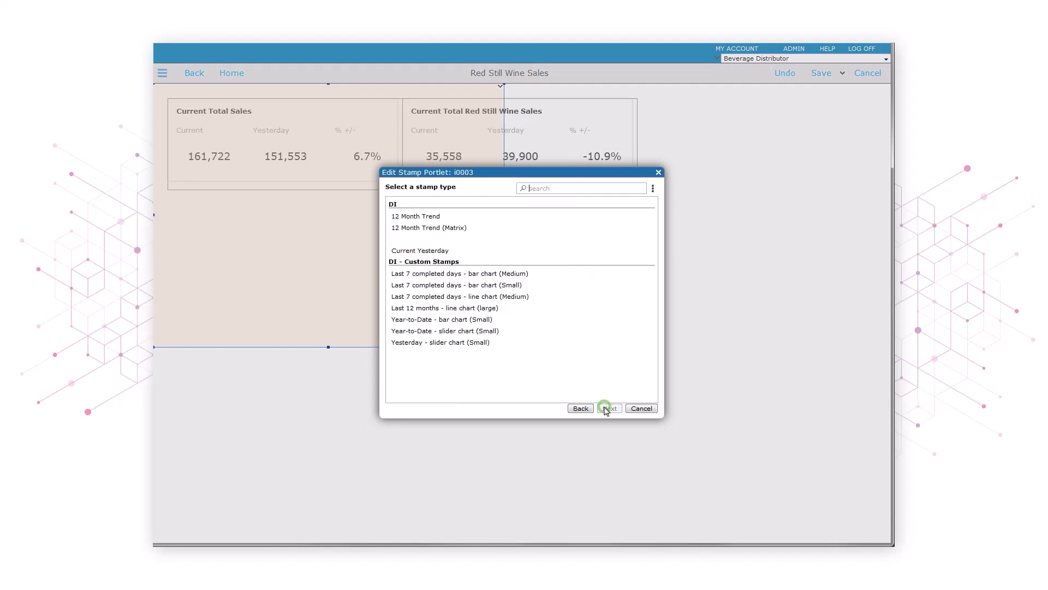
{"action": "left_click", "coordinate": [564, 240]}
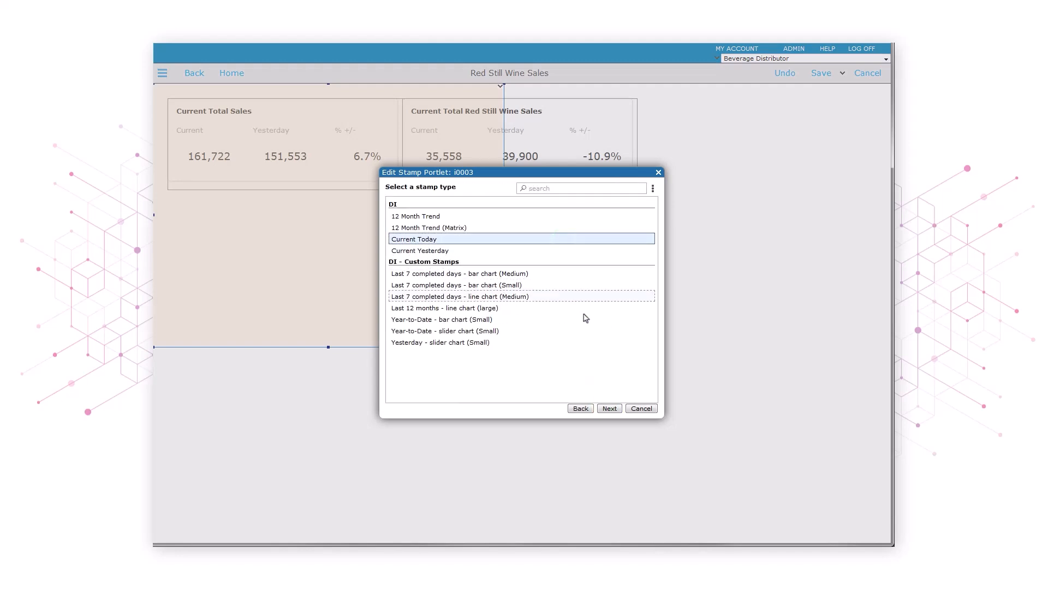
{"action": "left_click", "coordinate": [610, 408]}
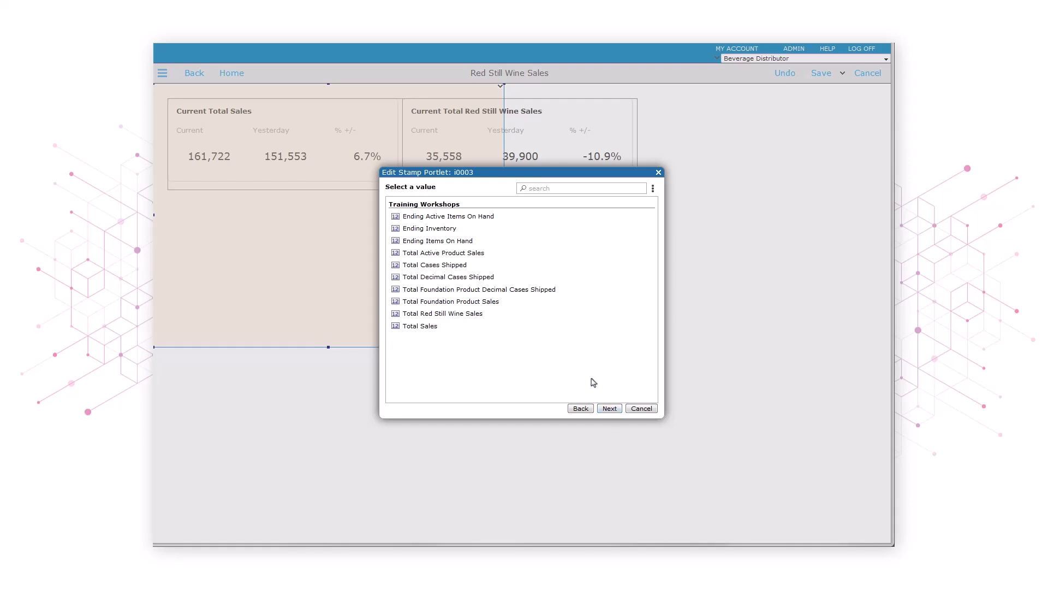
{"action": "left_click", "coordinate": [562, 301]}
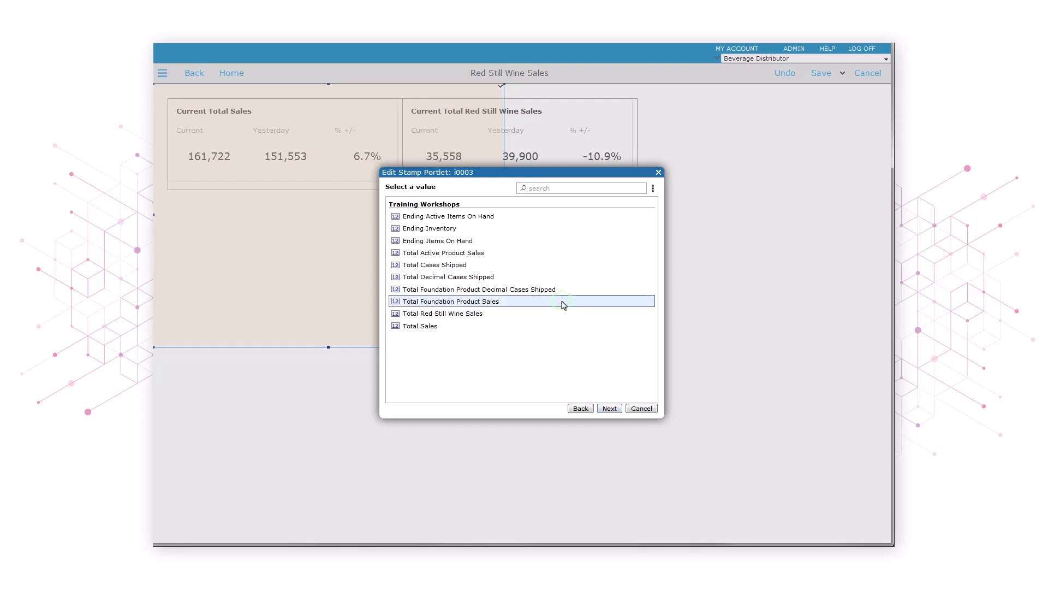
{"action": "left_click", "coordinate": [611, 409]}
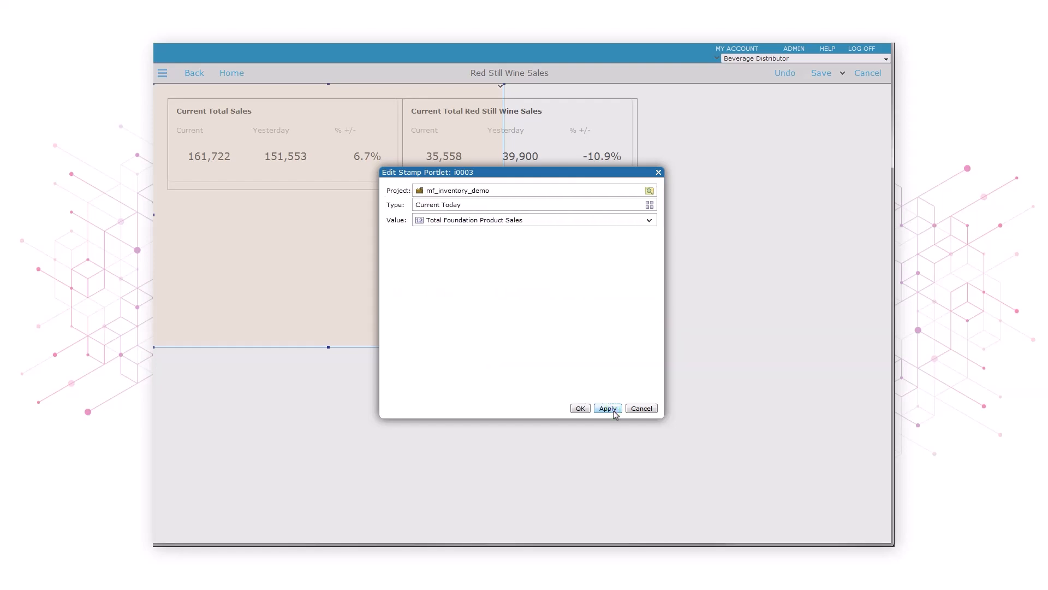
{"action": "left_click", "coordinate": [612, 411]}
{"action": "left_click", "coordinate": [582, 410]}
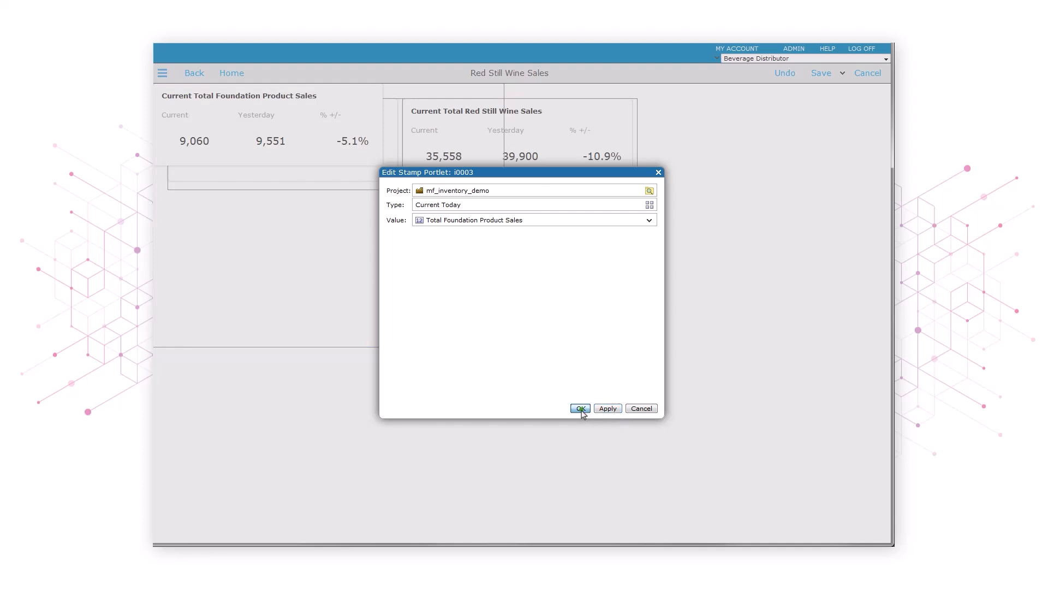
Step: Fit the Current Total Foundation Product Sales portlet into the row right of the Red Still Wine stamp and save the page
{"action": "left_click", "coordinate": [497, 343]}
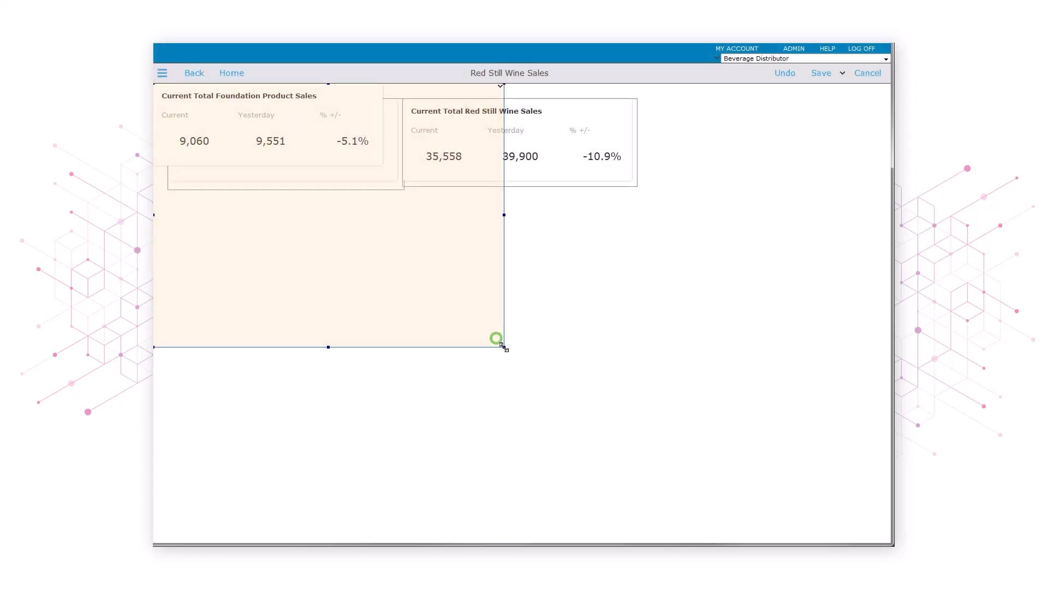
{"action": "left_click_drag", "start_coordinate": [502, 345], "coordinate": [387, 170]}
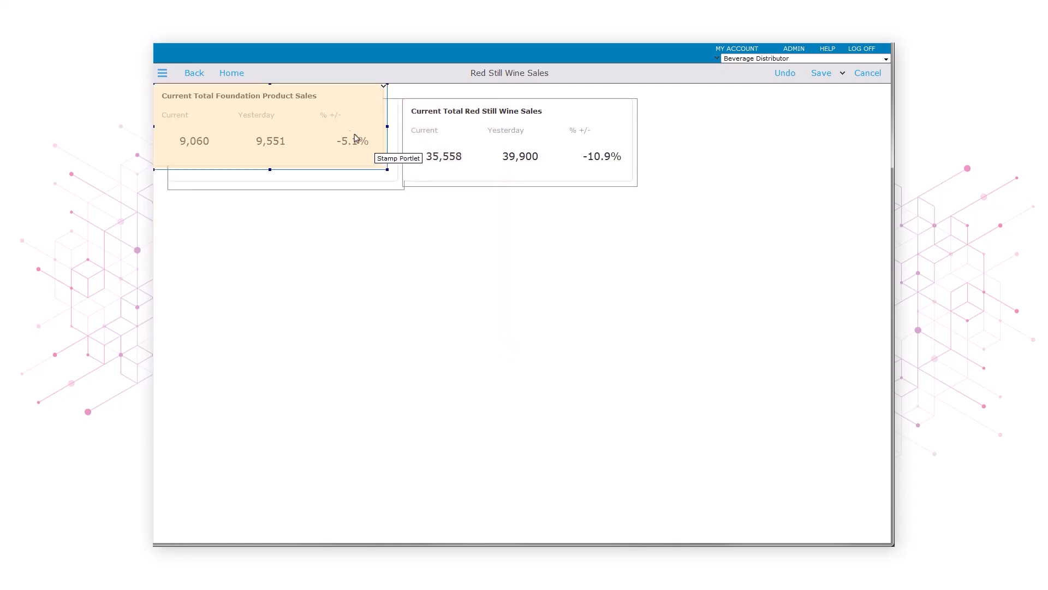
{"action": "left_click_drag", "start_coordinate": [345, 124], "coordinate": [830, 146]}
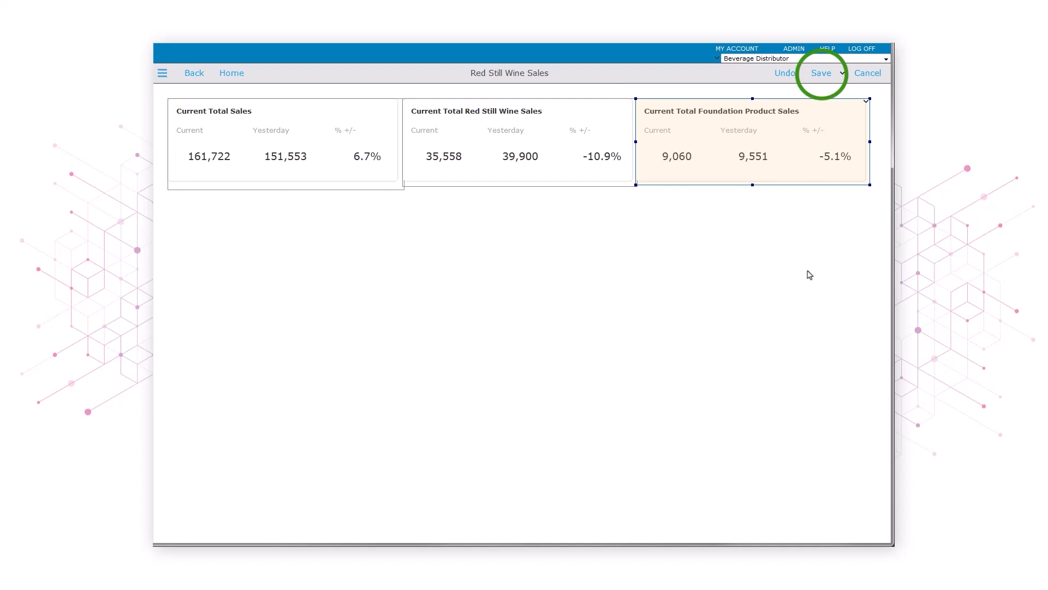
{"action": "left_click", "coordinate": [820, 73]}
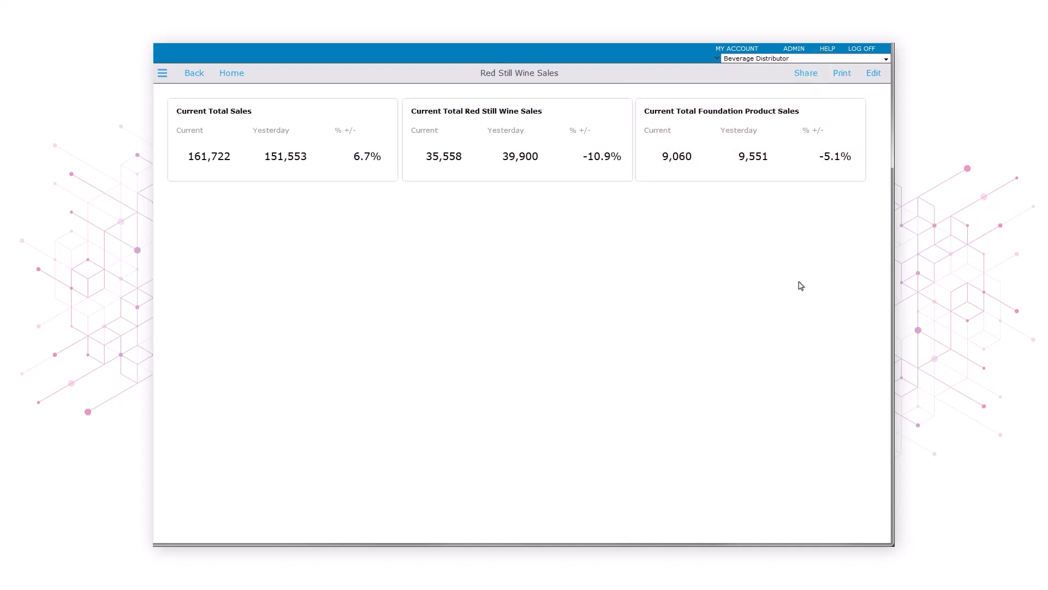